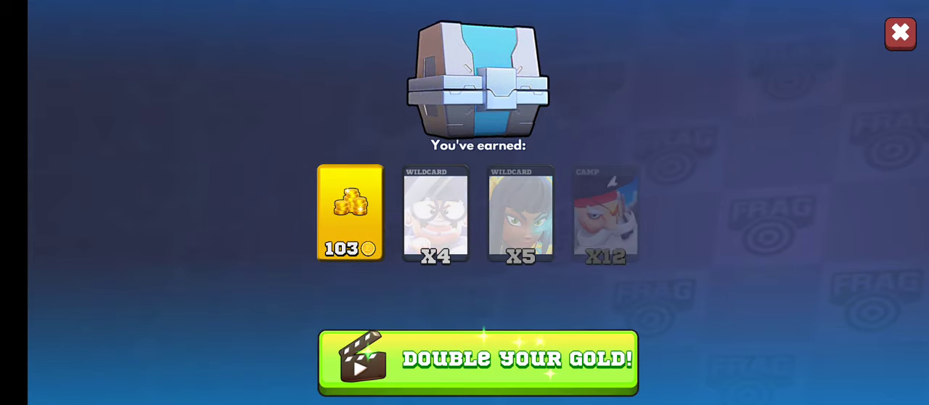
{"action": "key", "text": "Escape"}
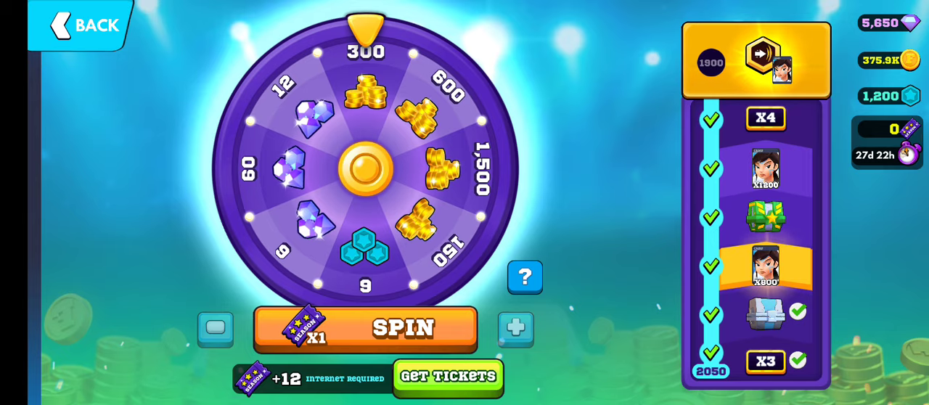